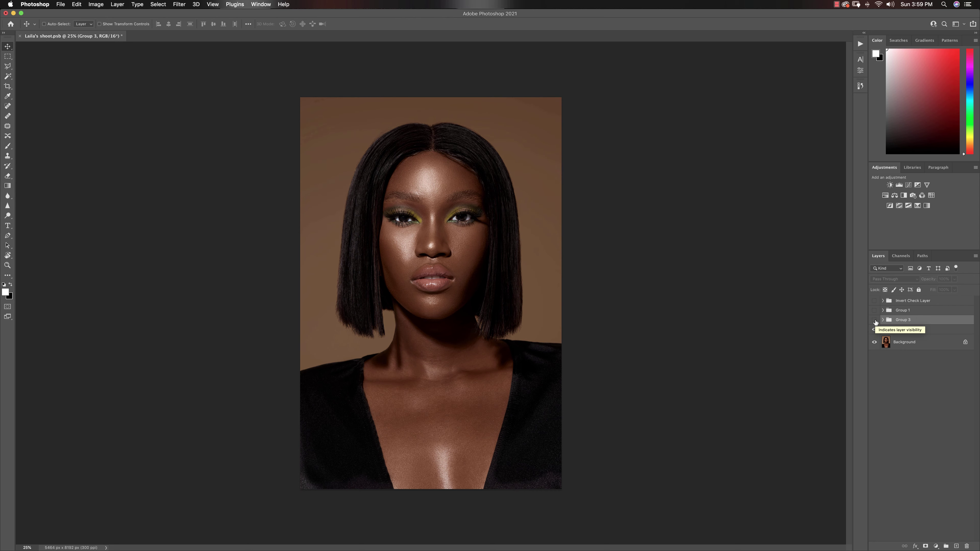
Step: Compare the portrait with Group 3 shown and hidden, viewing the face up close
left_click(875, 321)
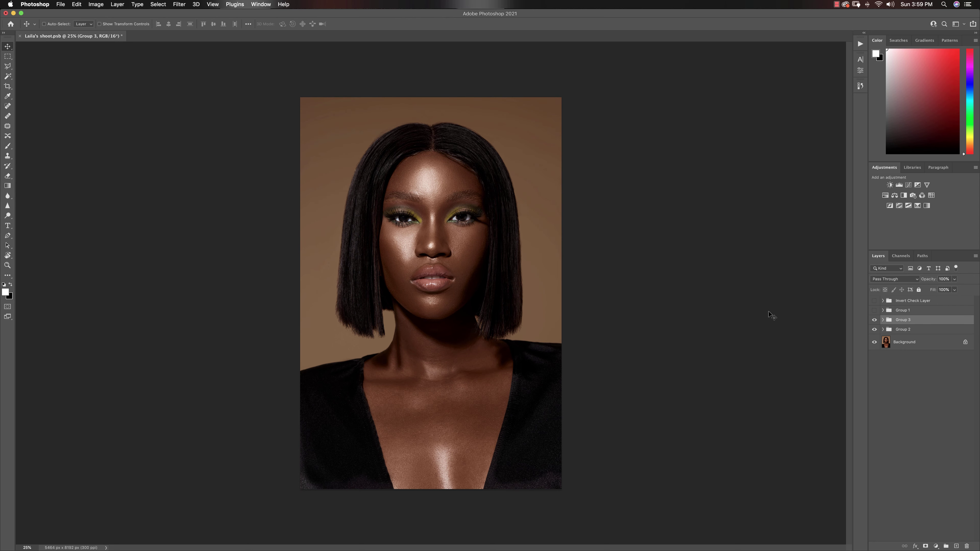
key("z")
left_click(481, 254)
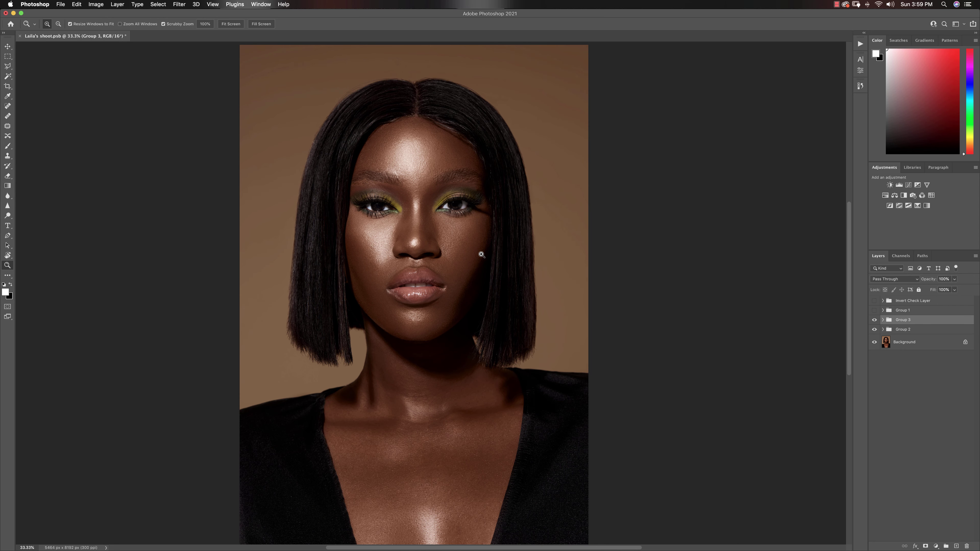
key("v")
left_click(875, 320)
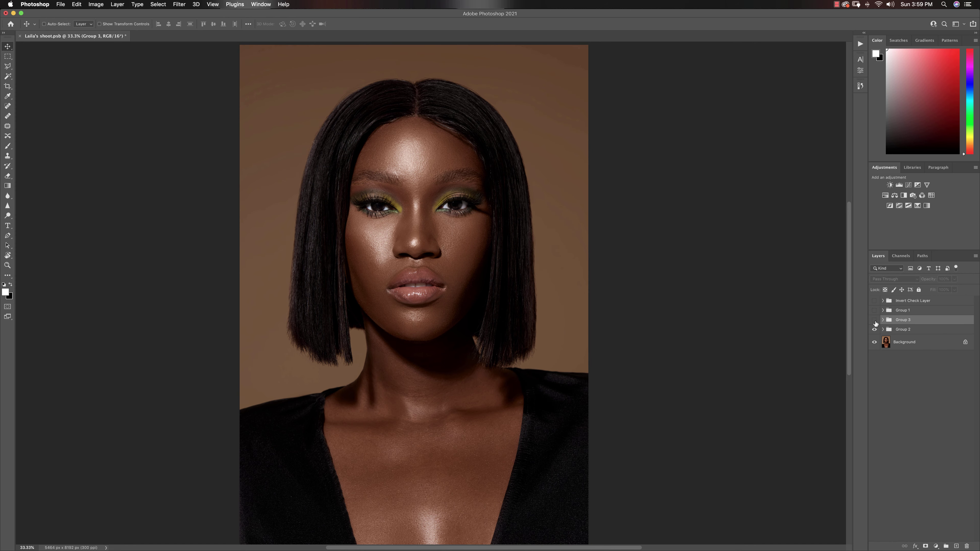
left_click(875, 320)
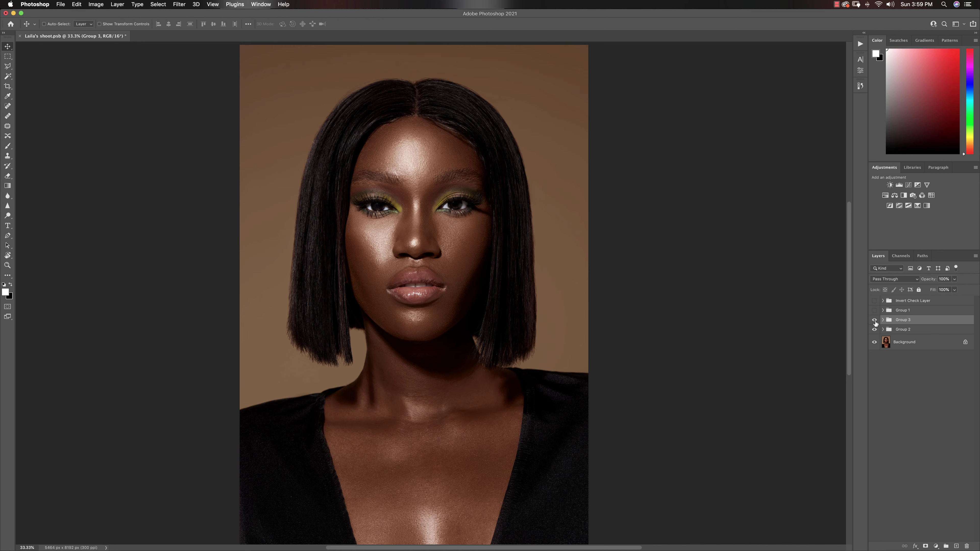
key("super+minus")
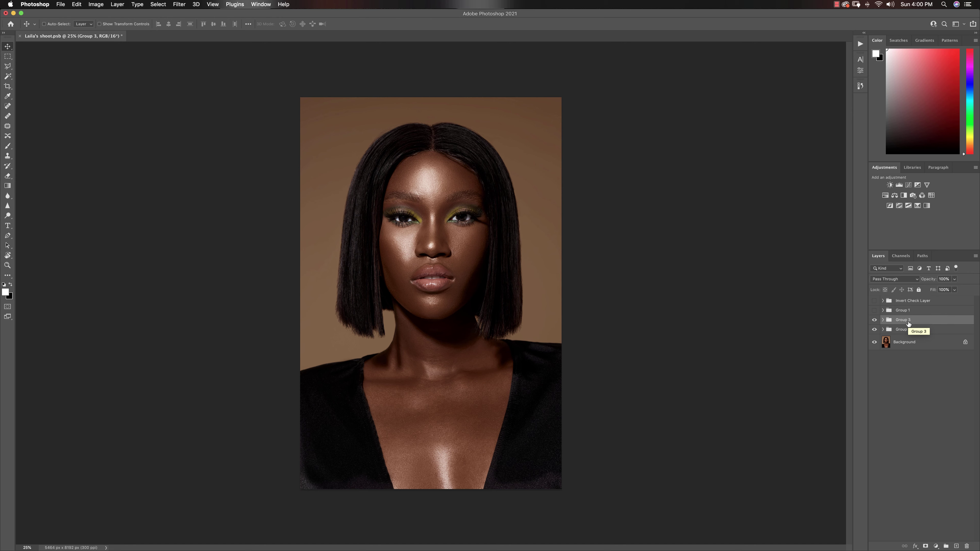
Step: Delete Group 3 and add a Curves adjustment layer above Group 2
key("Delete")
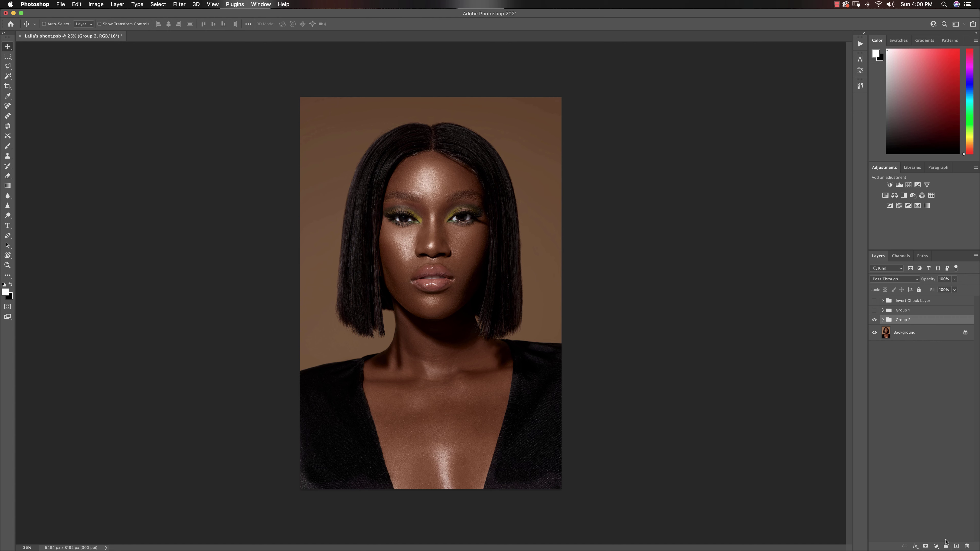
left_click(935, 547)
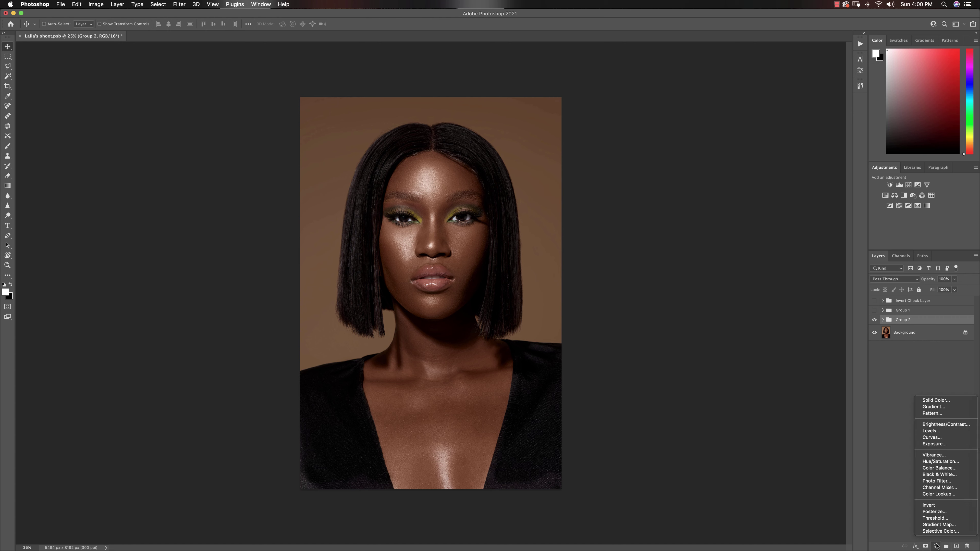
left_click(932, 437)
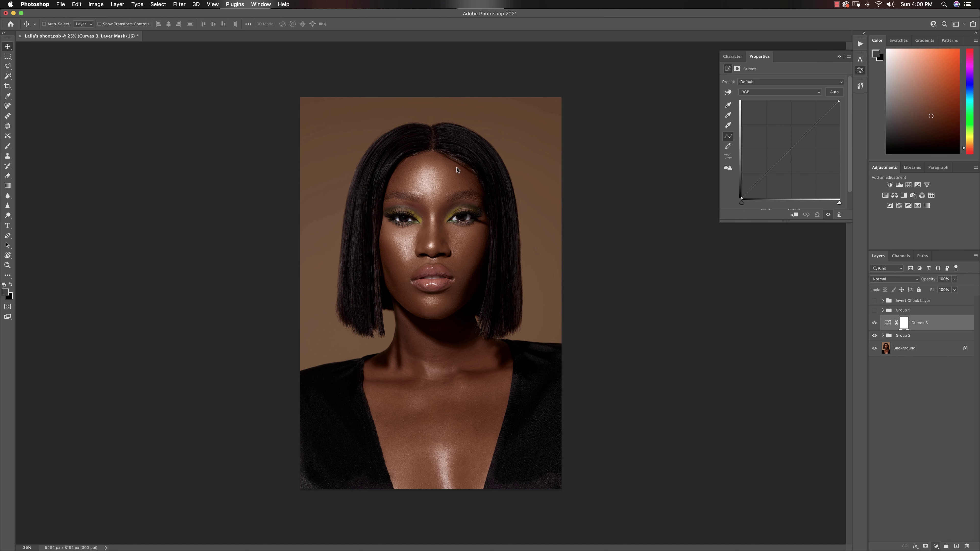
Step: Open Color Range for the new Curves layer's mask and set its selection preview to Quick Mask
left_click(159, 5)
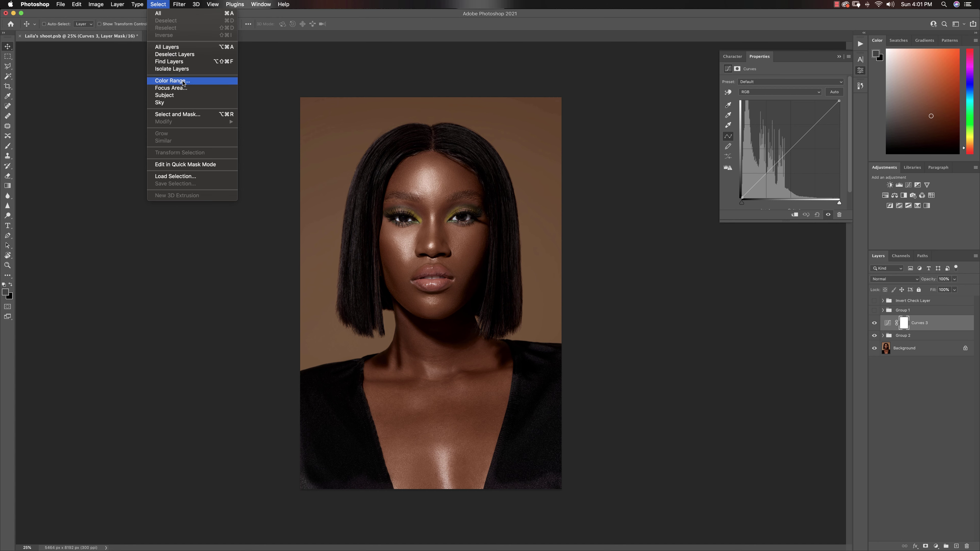
left_click(183, 88)
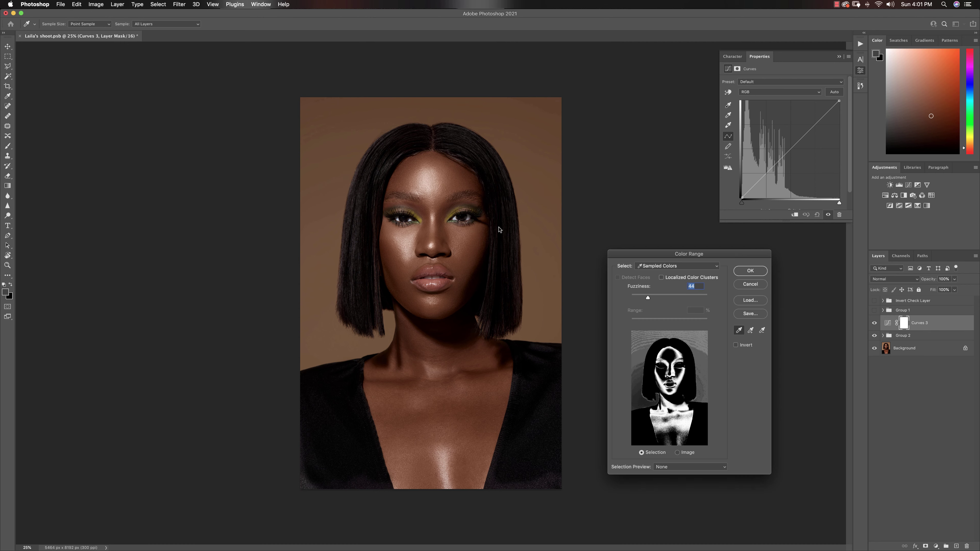
left_click_drag(639, 254, 585, 157)
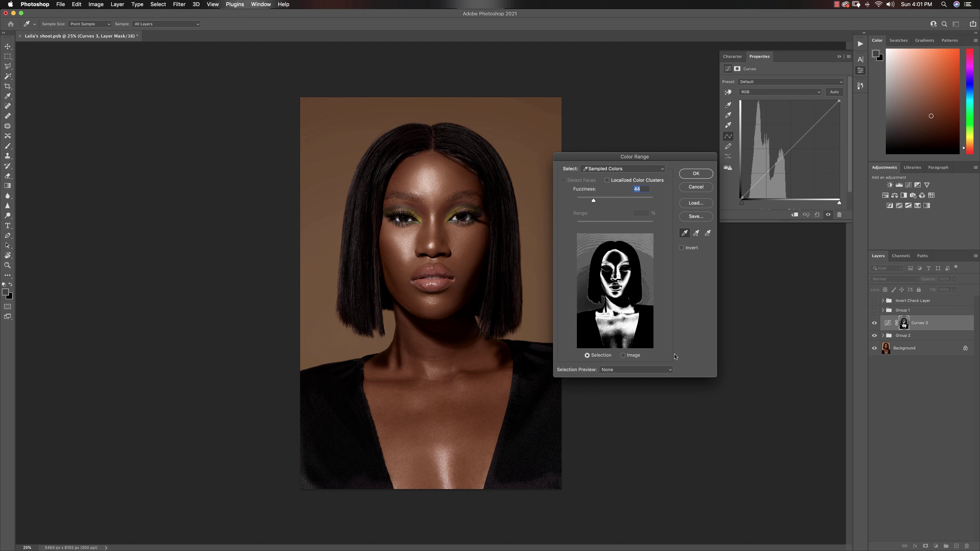
left_click(606, 370)
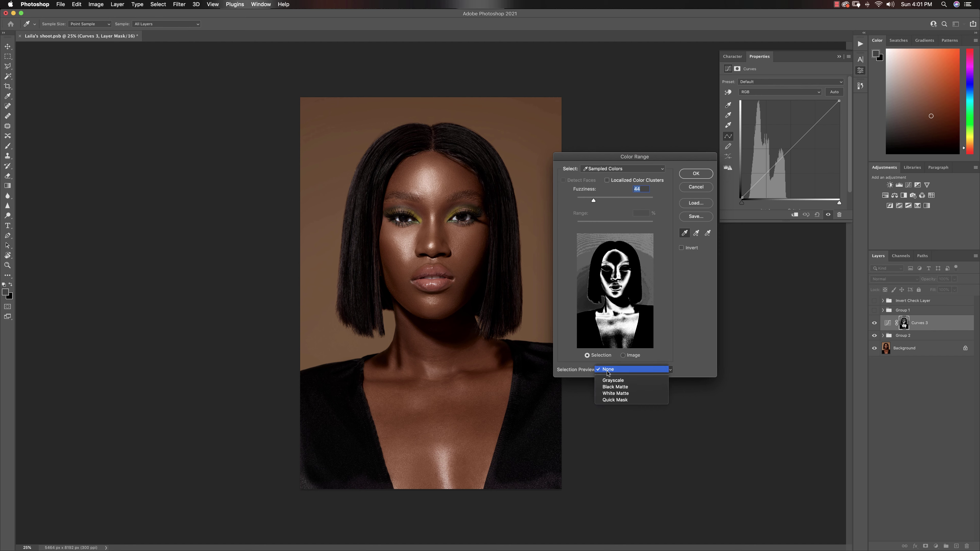
left_click(614, 401)
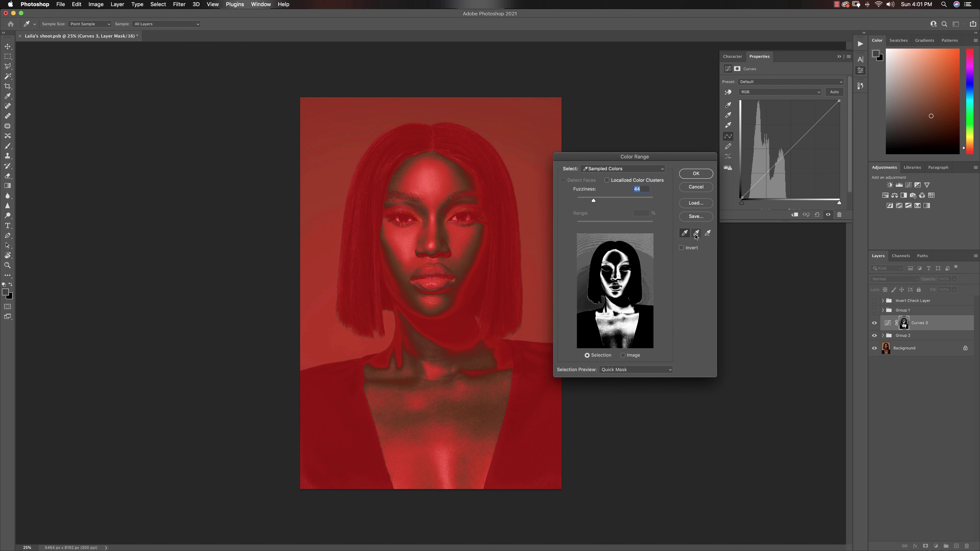
Step: Sample the bright forehead highlight, set the fuzziness to 122 and apply the Color Range to the Curves mask
left_click(427, 184)
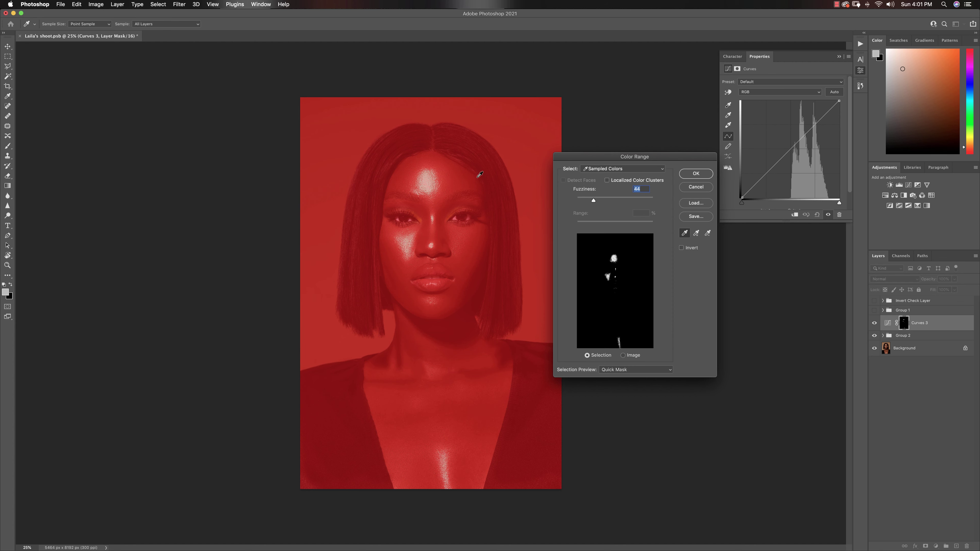
left_click_drag(595, 200, 610, 204)
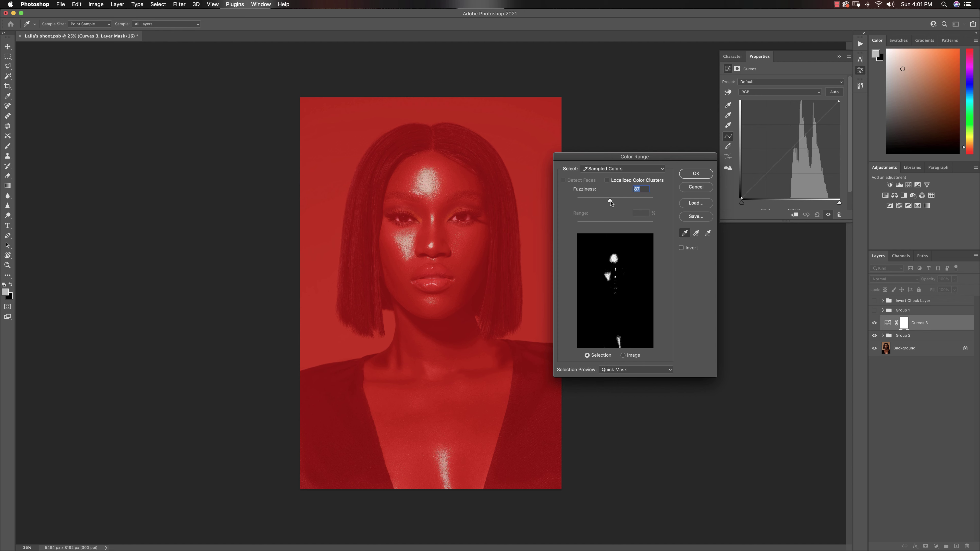
left_click_drag(610, 201, 614, 203)
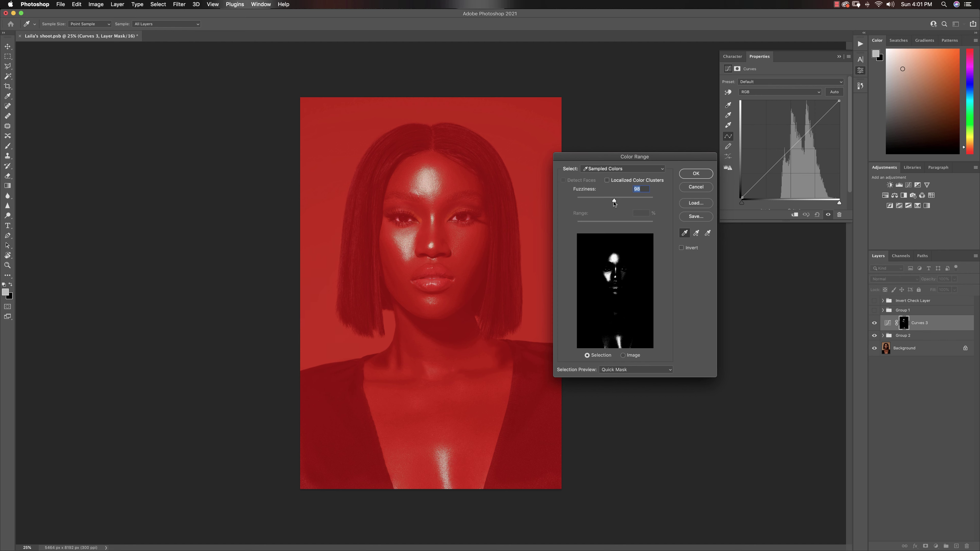
left_click_drag(615, 203, 614, 201)
key("shift+Up")
key("Up")
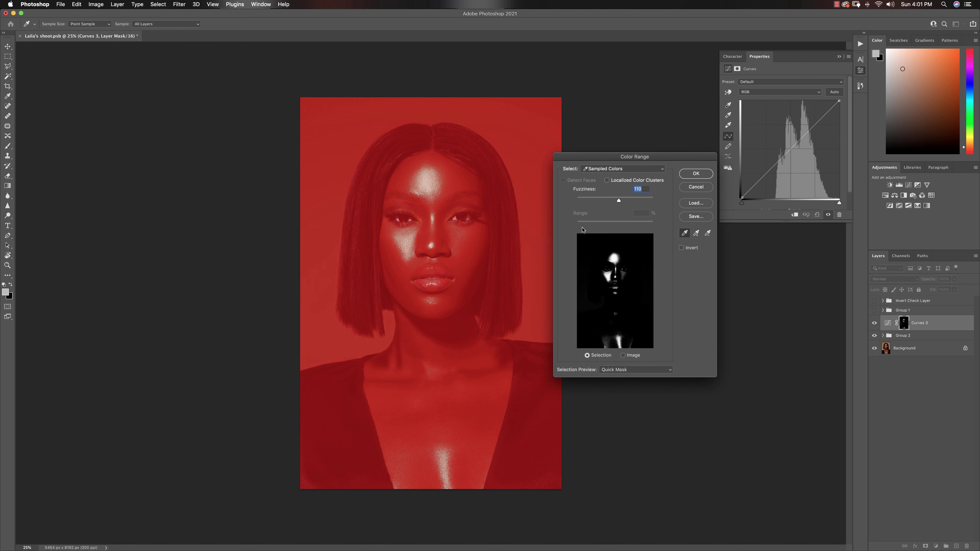
left_click_drag(619, 202, 620, 202)
left_click_drag(622, 203, 624, 204)
key("Up")
key("Up")
key("Up")
key("Up")
left_click(632, 291, "shift")
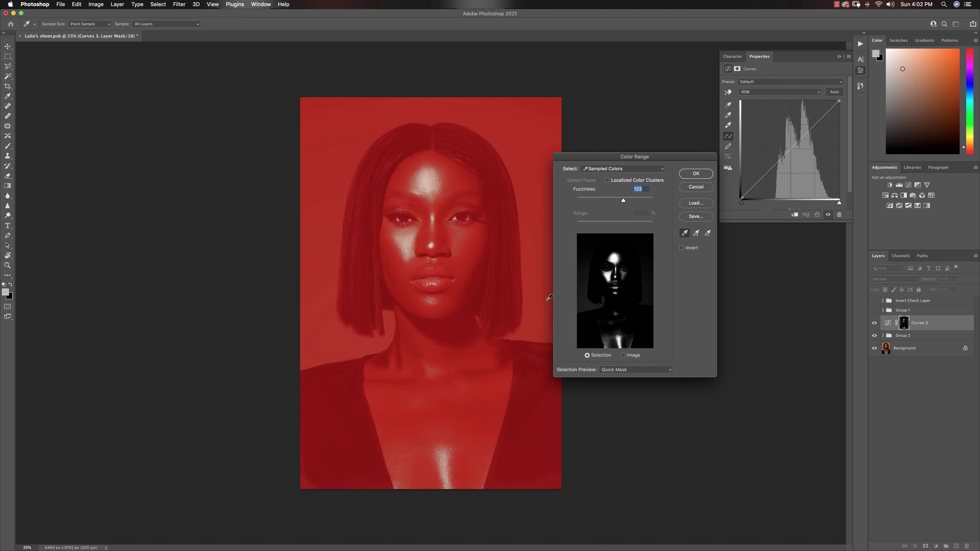
left_click(692, 174)
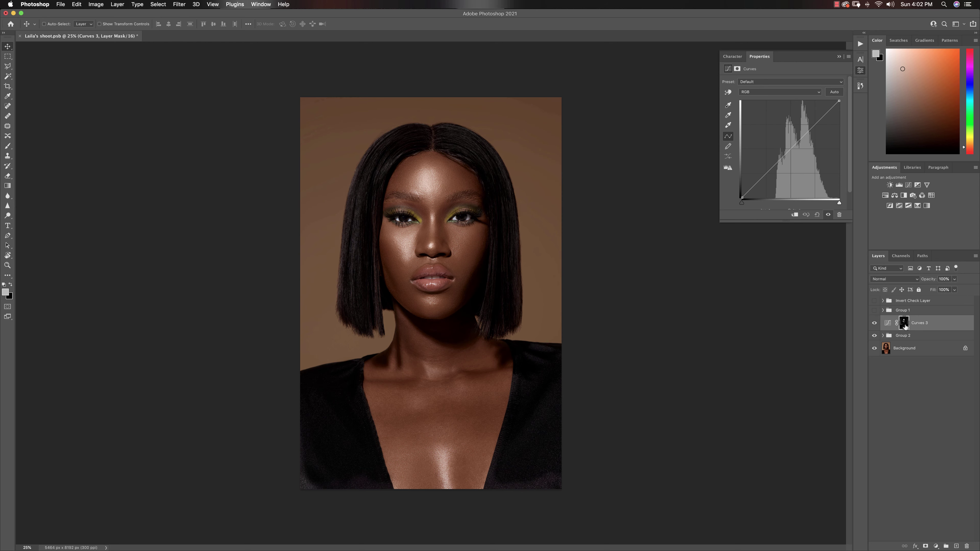
Step: Check the highlight mask as an overlay and raise the RGB curve's midtones slightly to brighten the skin highlights
key("backslash")
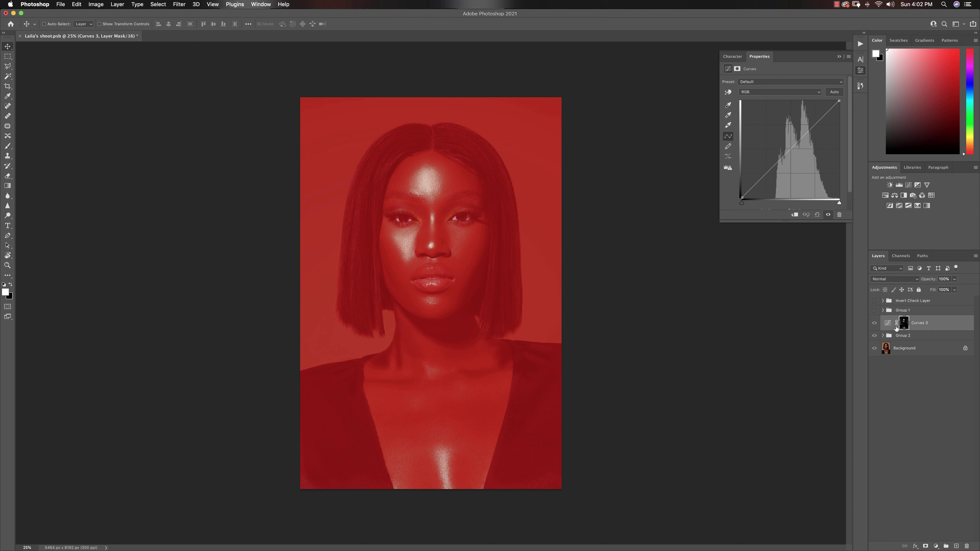
key("backslash")
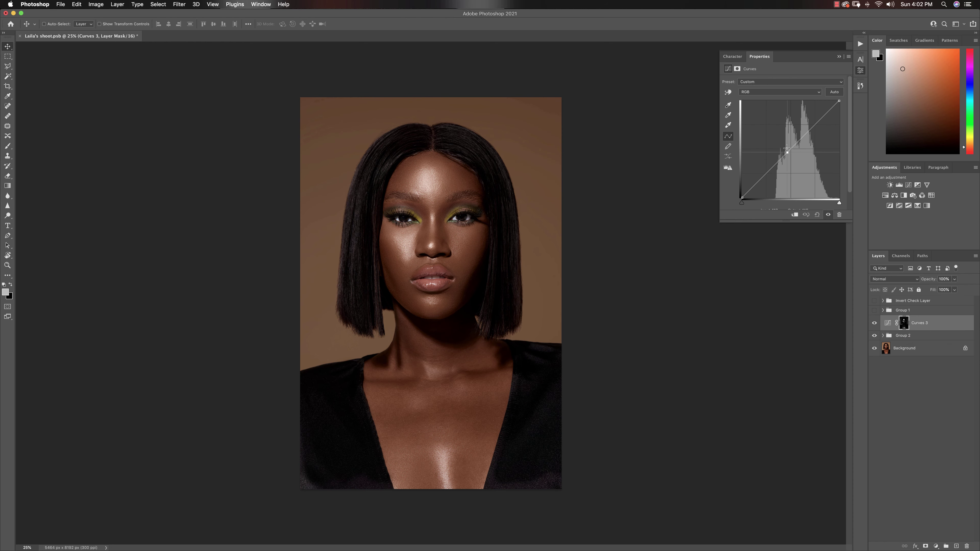
left_click_drag(787, 150, 786, 146)
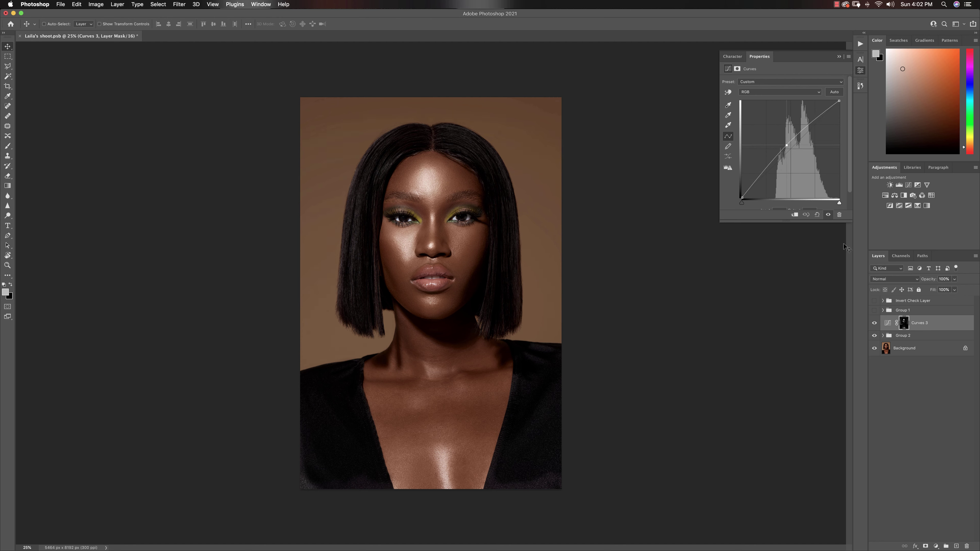
Step: Compare the portrait with the highlight Curves layer hidden and shown
left_click(874, 324)
left_click(875, 325)
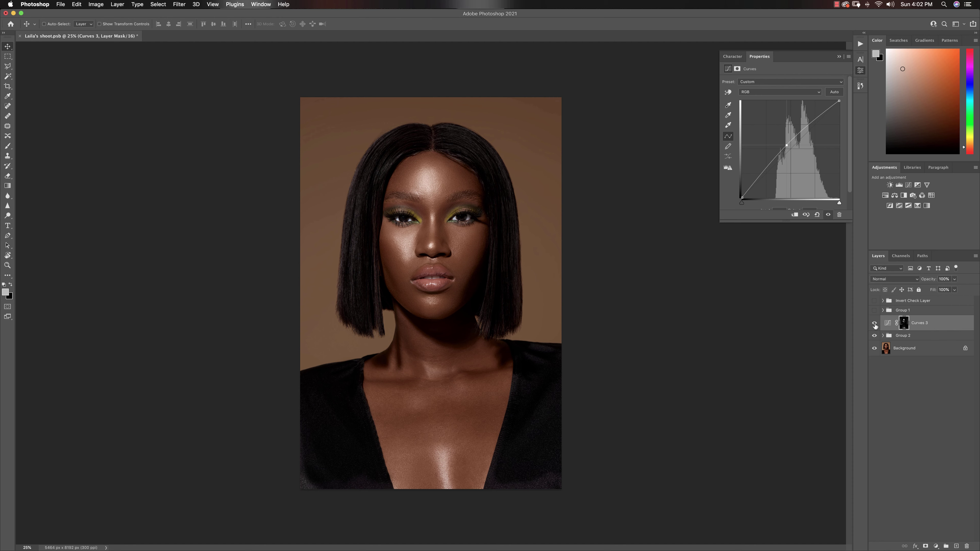
left_click(875, 324)
left_click(874, 324)
left_click(875, 325)
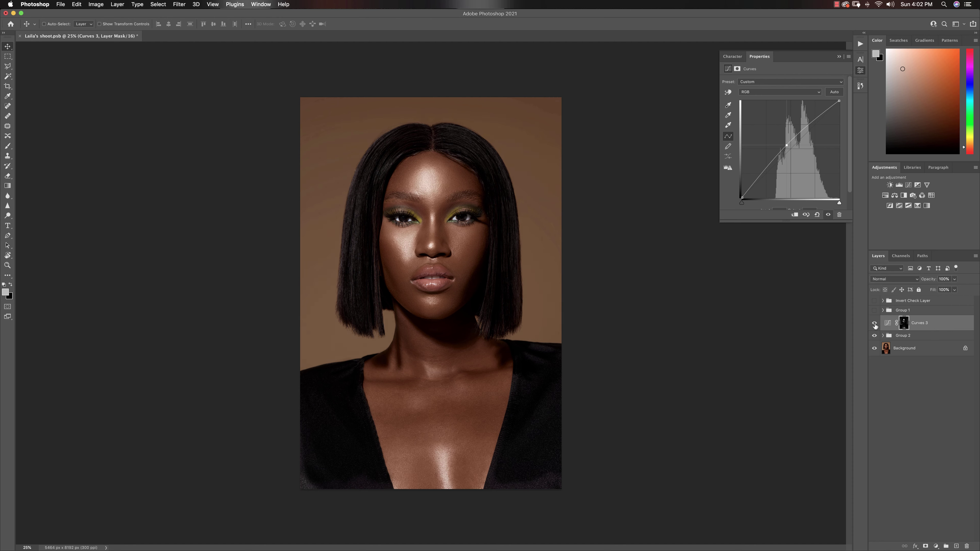
left_click(874, 324)
left_click(874, 325)
left_click(874, 324)
left_click(875, 325)
Step: Add a second Curves adjustment layer above the highlight one and open Color Range for its mask
mouse_move(694, 550)
right_click(927, 448)
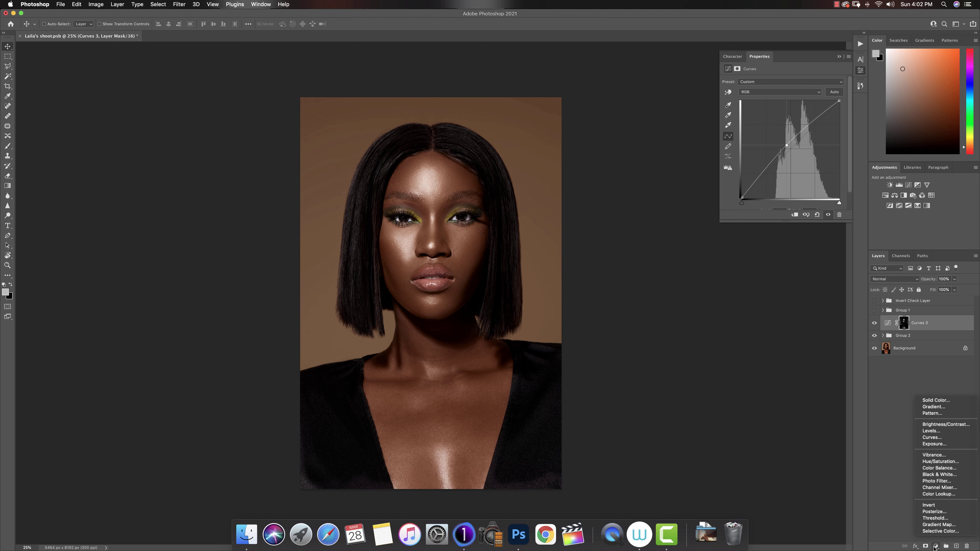
left_click(928, 440)
key("F2")
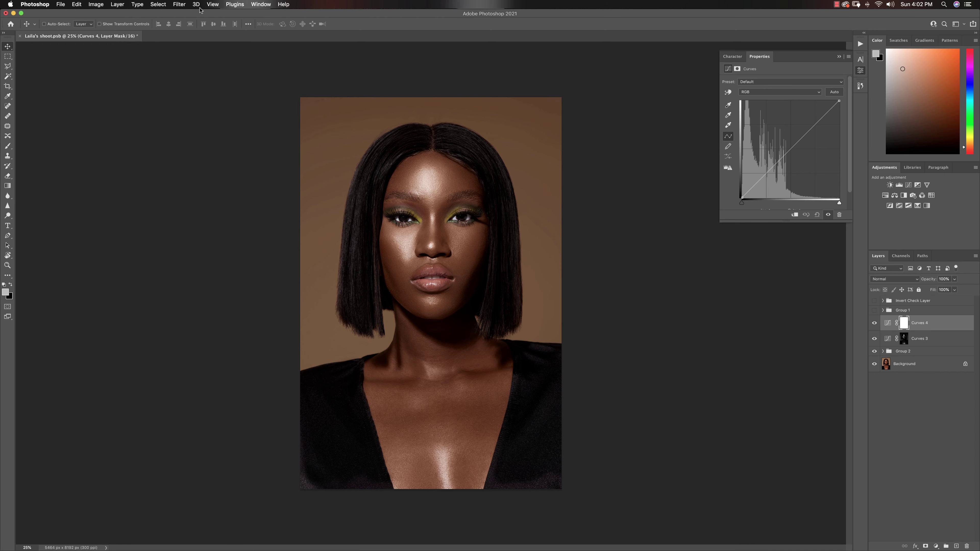
left_click(165, 5)
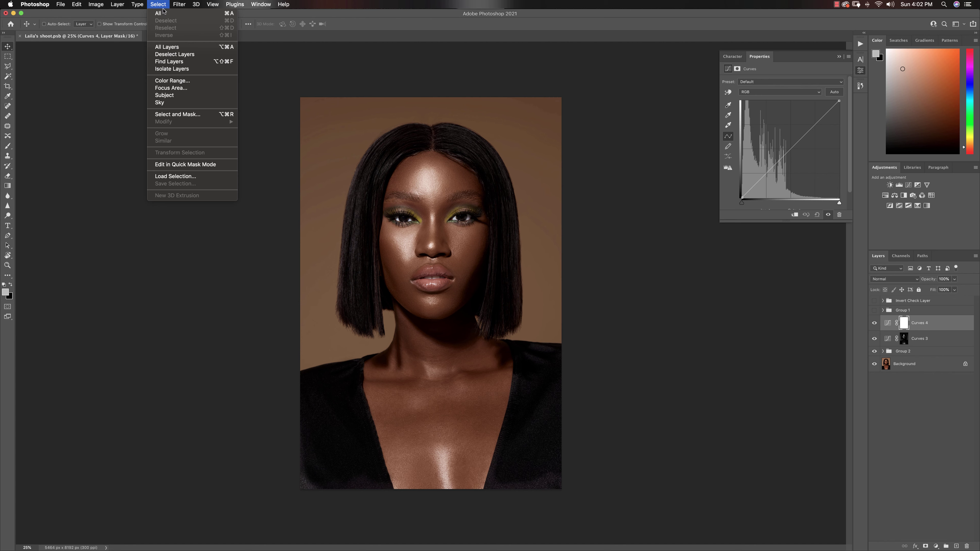
left_click(179, 82)
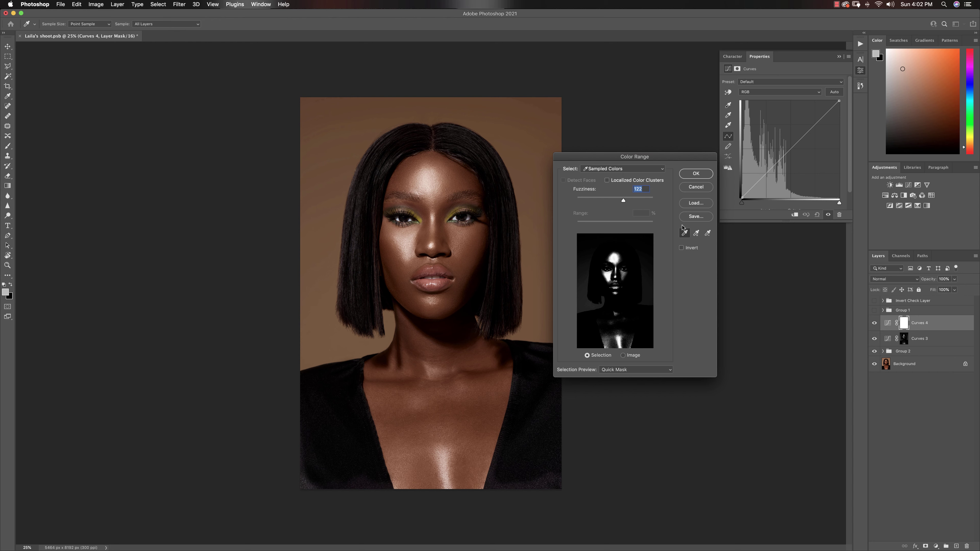
Step: Sample the midtone skin at the forehead's edge, set the fuzziness to about 70 and apply the Color Range mask
left_click(399, 179)
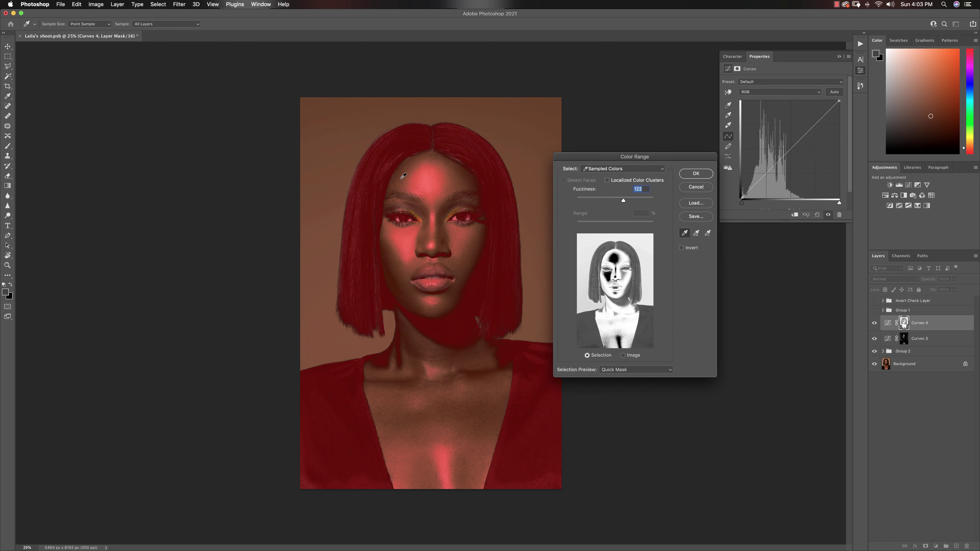
left_click_drag(623, 200, 596, 201)
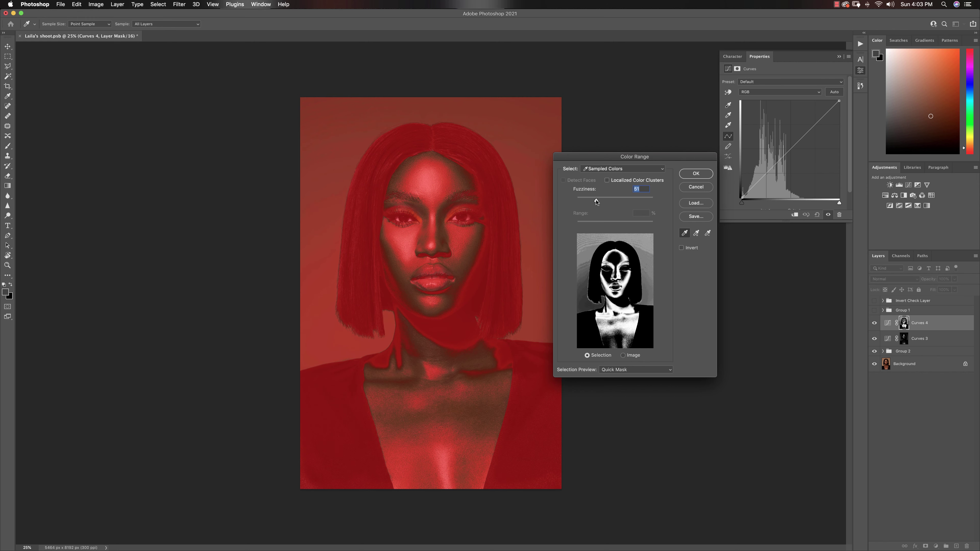
left_click_drag(596, 202, 587, 203)
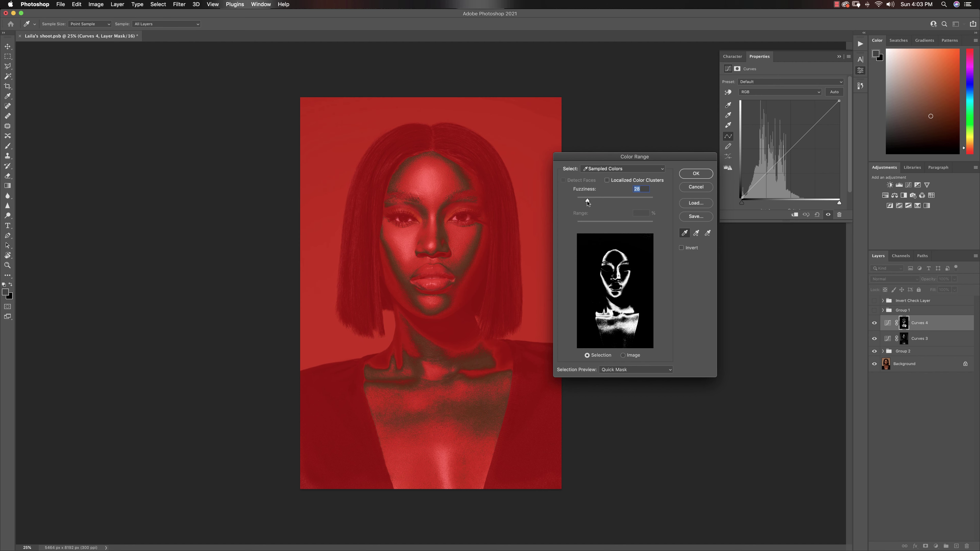
left_click_drag(587, 203, 594, 201)
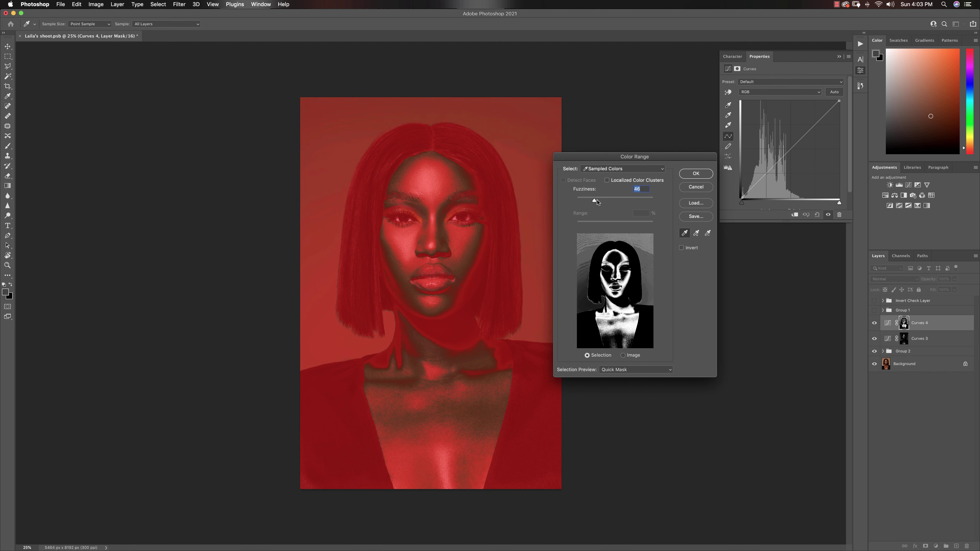
left_click_drag(597, 201, 597, 201)
left_click_drag(597, 202, 604, 202)
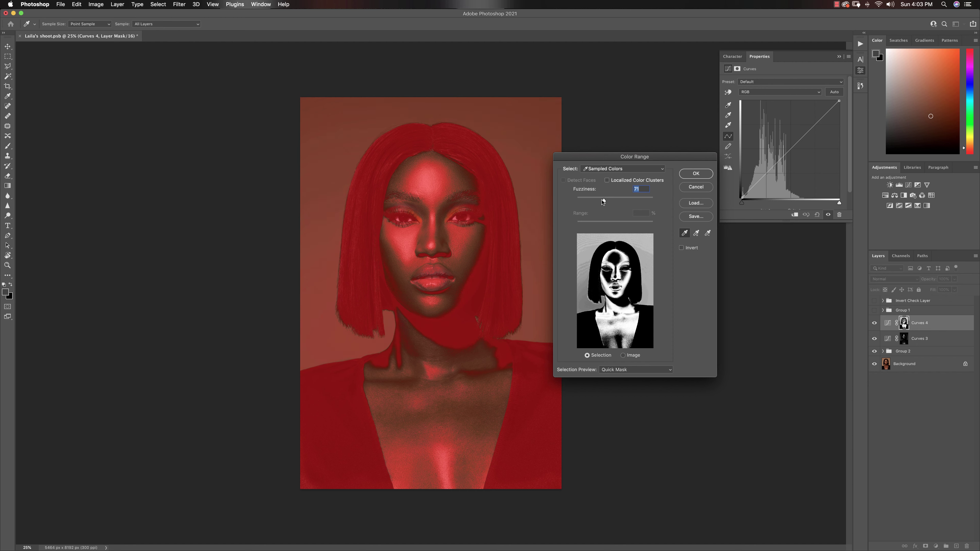
left_click_drag(603, 201, 602, 201)
key("Return")
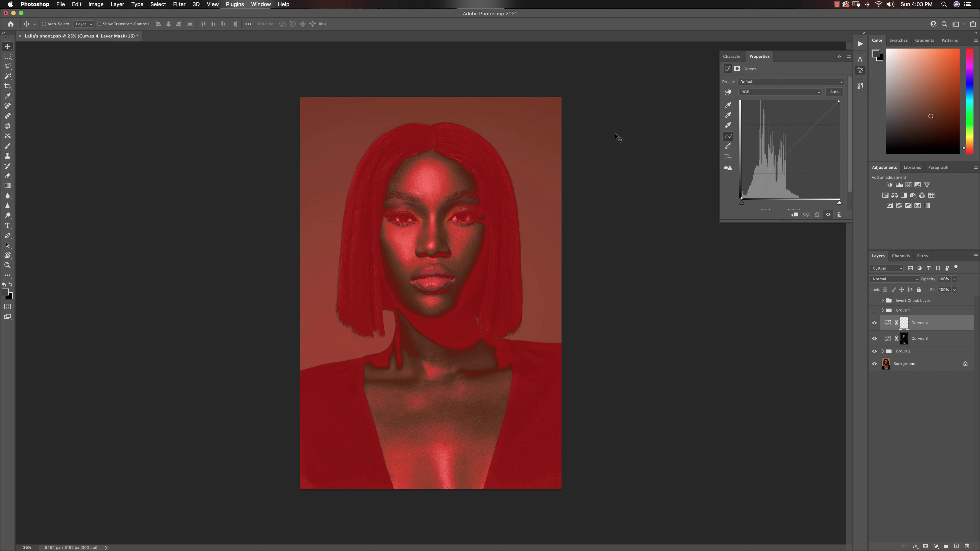
Step: Lower the RGB curve's midtones slightly to deepen the masked skin midtones, and group the two new Curves layers
left_click(780, 162)
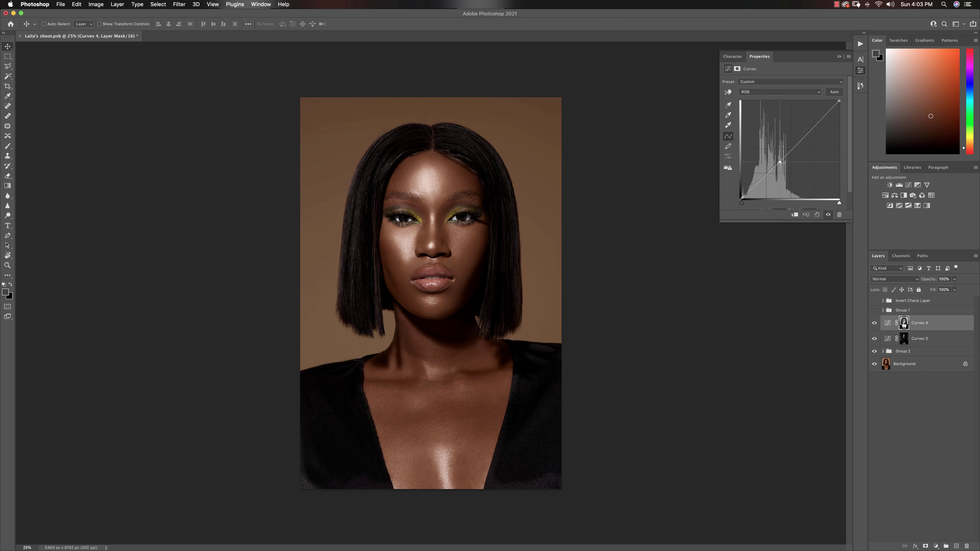
left_click_drag(781, 163, 782, 163)
left_click(925, 338, "shift")
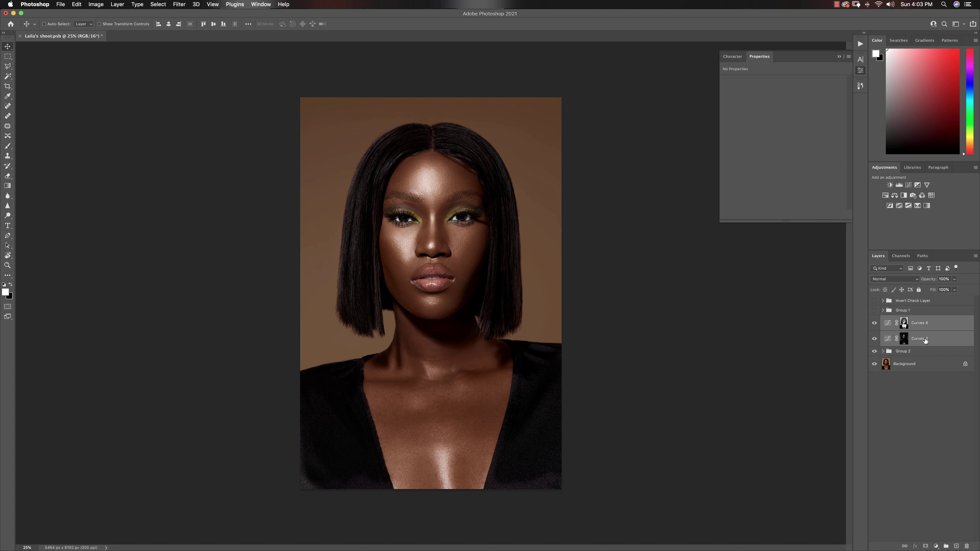
key("super+g")
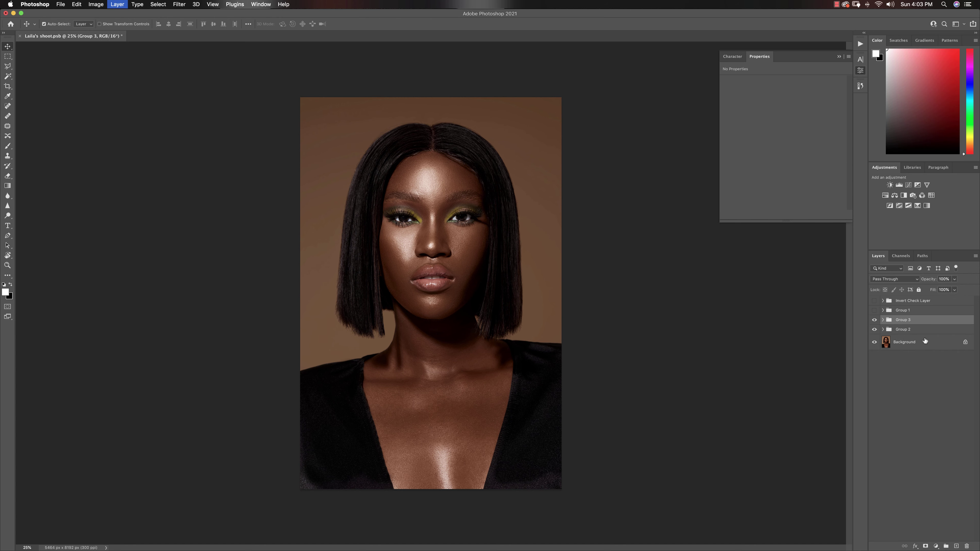
Step: Compare the portrait up close with the new Curves group hidden and shown
left_click(874, 320)
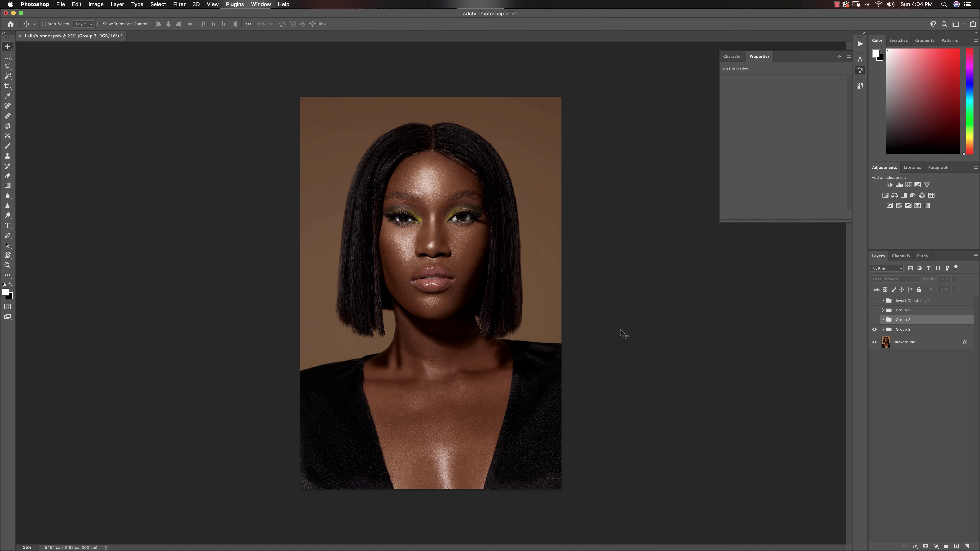
key("z")
left_click(504, 294)
key("v")
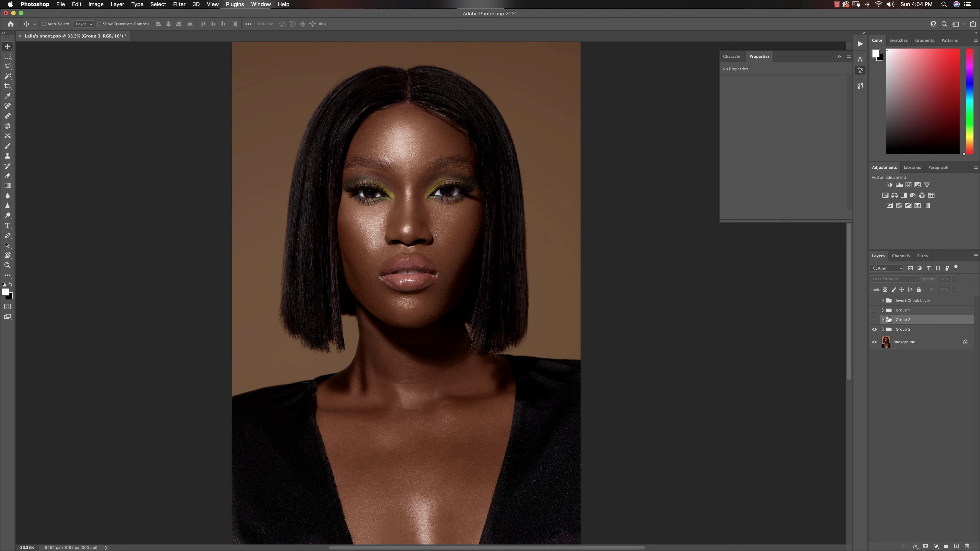
left_click(874, 320)
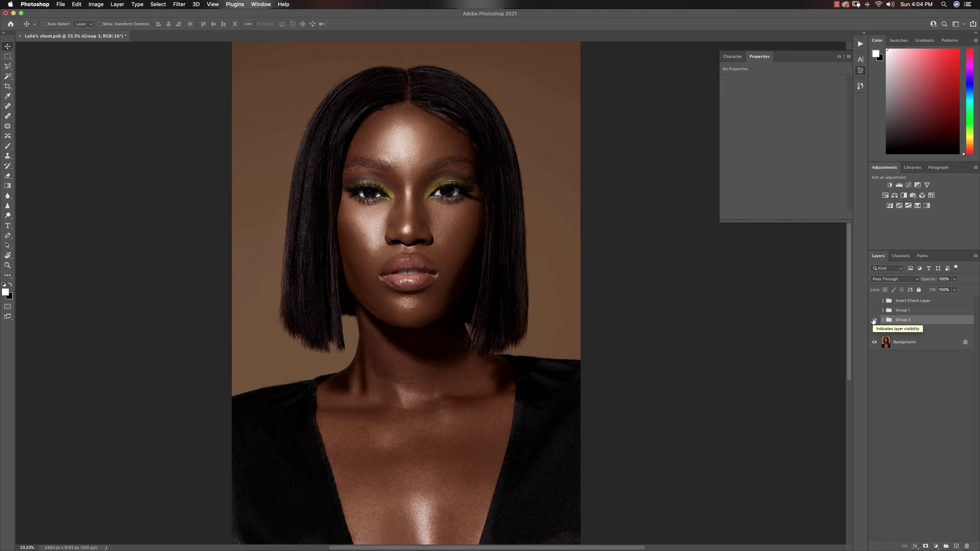
key("z")
left_click(517, 256, "alt")
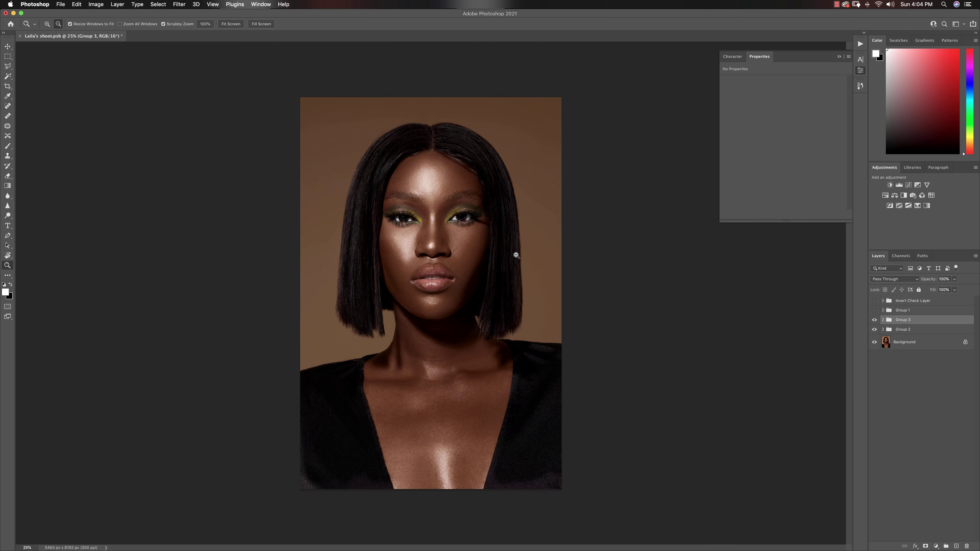
left_click(495, 250, "alt")
left_click(462, 253)
left_click(462, 253)
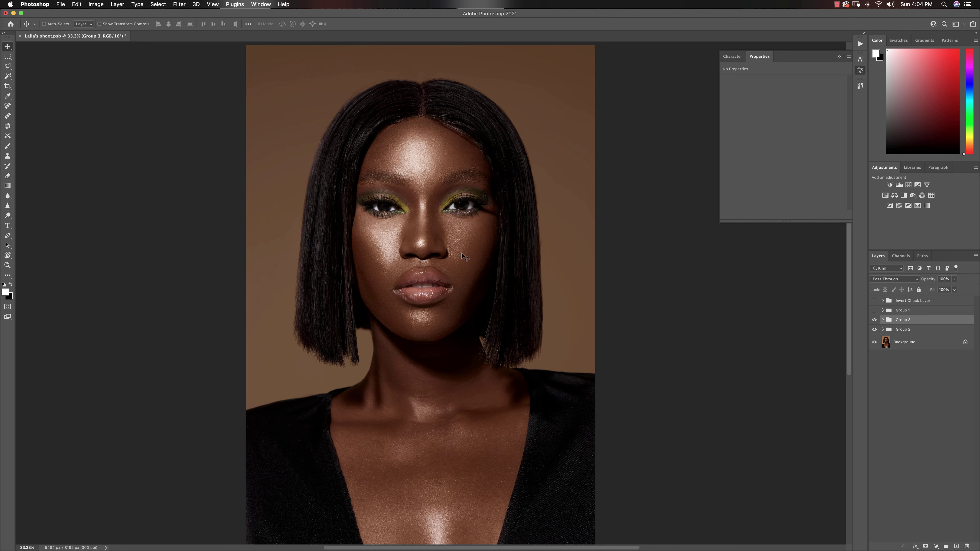
right_click(462, 254)
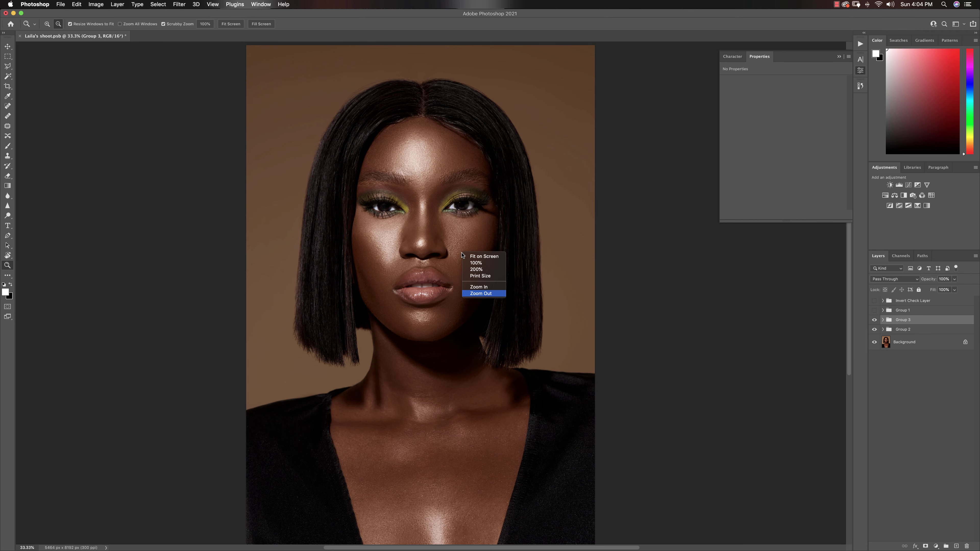
left_click(463, 234)
left_click(458, 235, "alt")
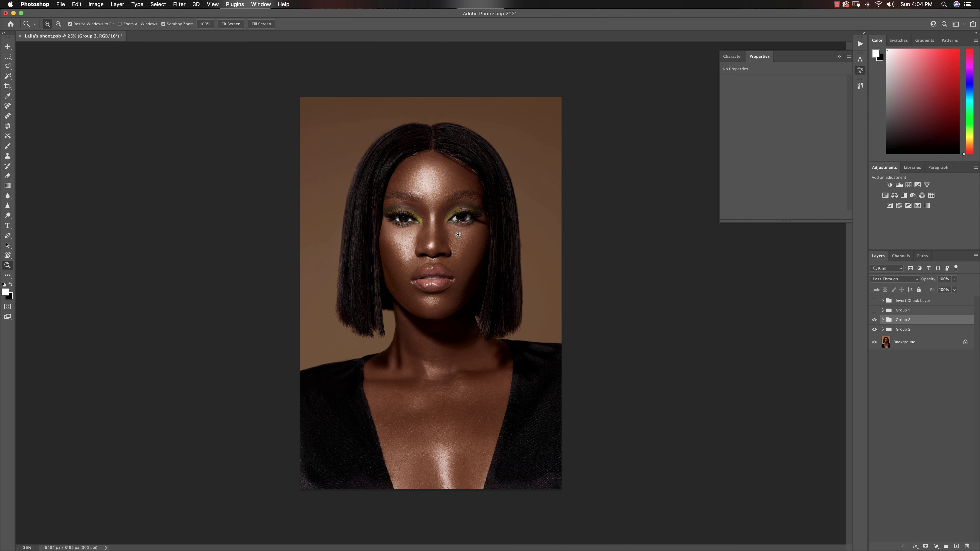
left_click(458, 235, "alt")
left_click(457, 235)
key("v")
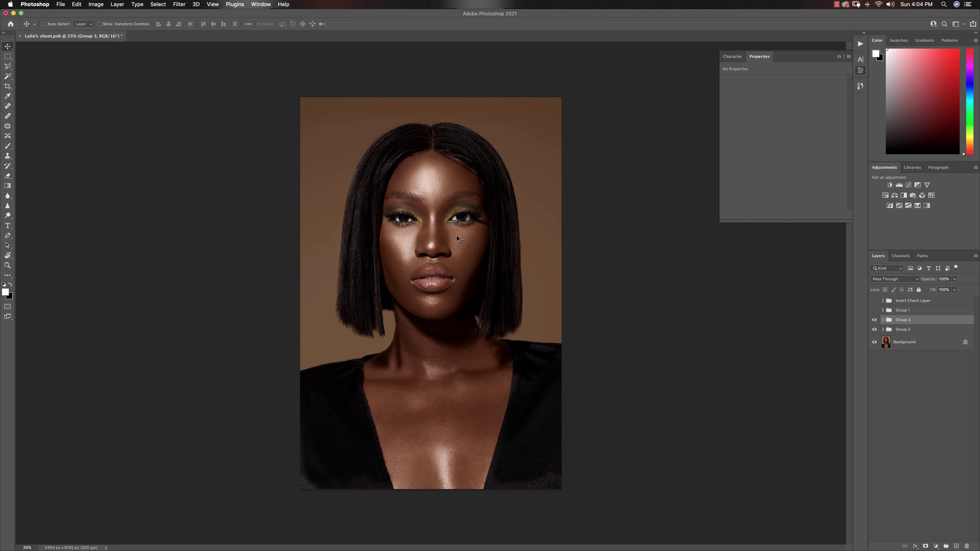
Step: Expand the new Curves group and reduce the opacity of its upper, midtone Curves layer to 72%
left_click(955, 279)
mouse_move(956, 289)
left_mouse_down()
mouse_move(942, 289)
mouse_move(962, 289)
left_mouse_up()
left_click(885, 324)
left_click(884, 320)
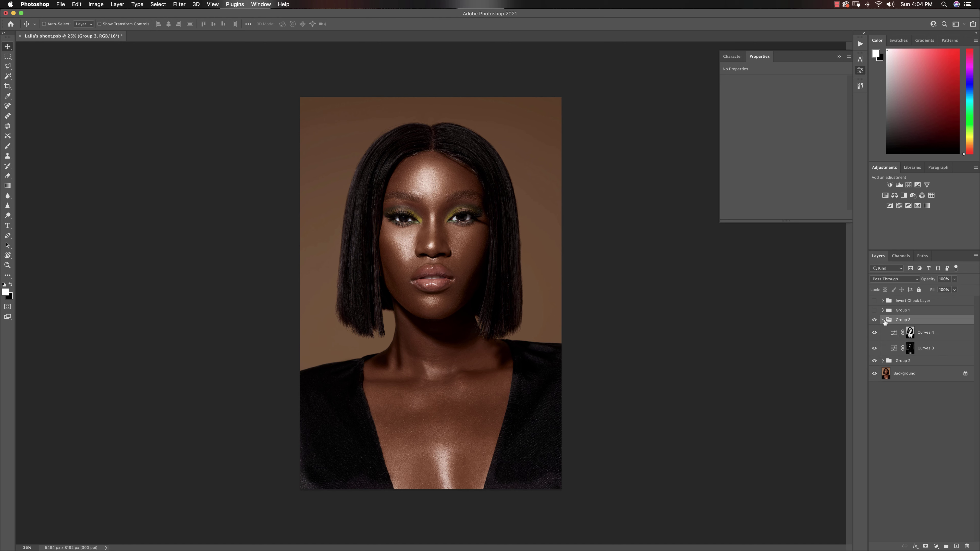
left_click(924, 331)
left_click(954, 278)
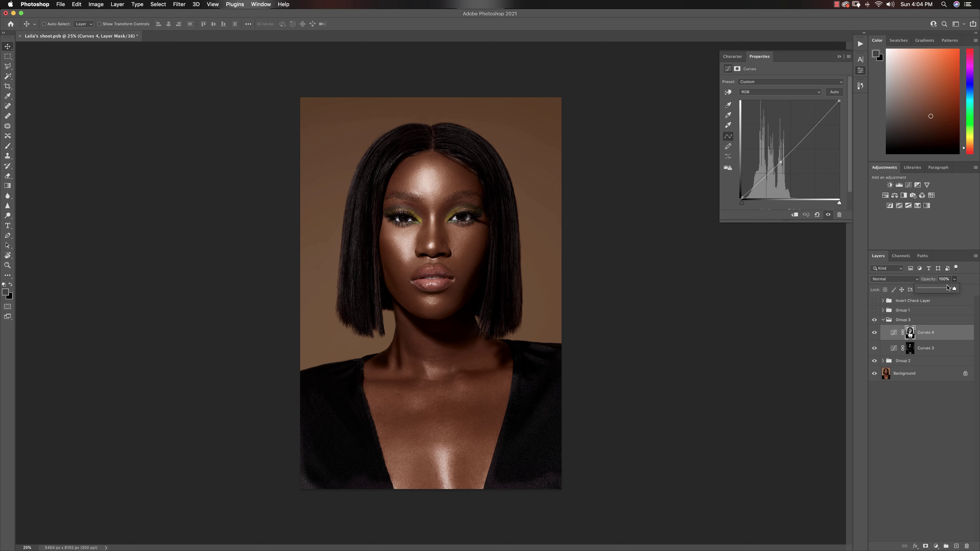
left_click_drag(952, 289, 944, 288)
Step: Compare the portrait with the midtone Curves layer hidden and shown, and collapse its group
left_click(874, 334)
left_click(874, 333)
left_click(874, 333)
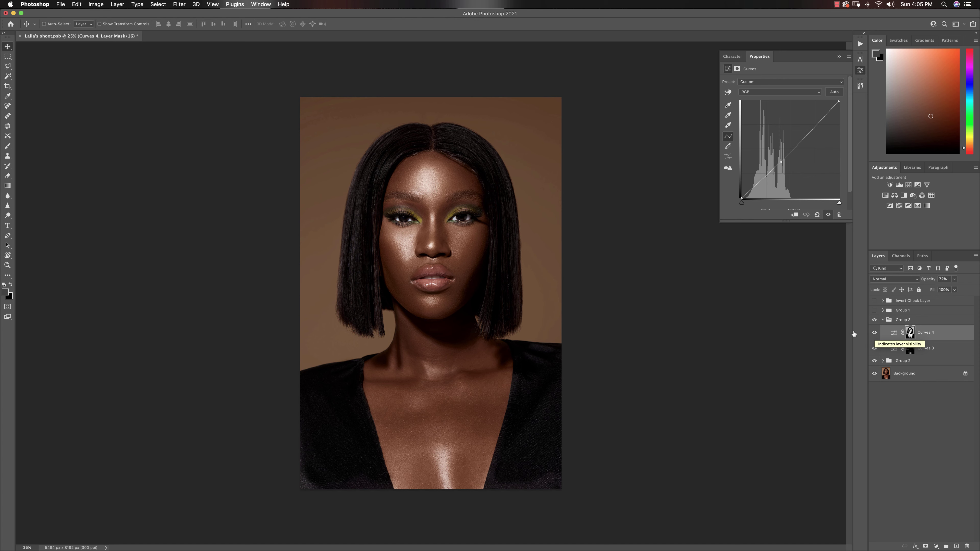
left_click(882, 320)
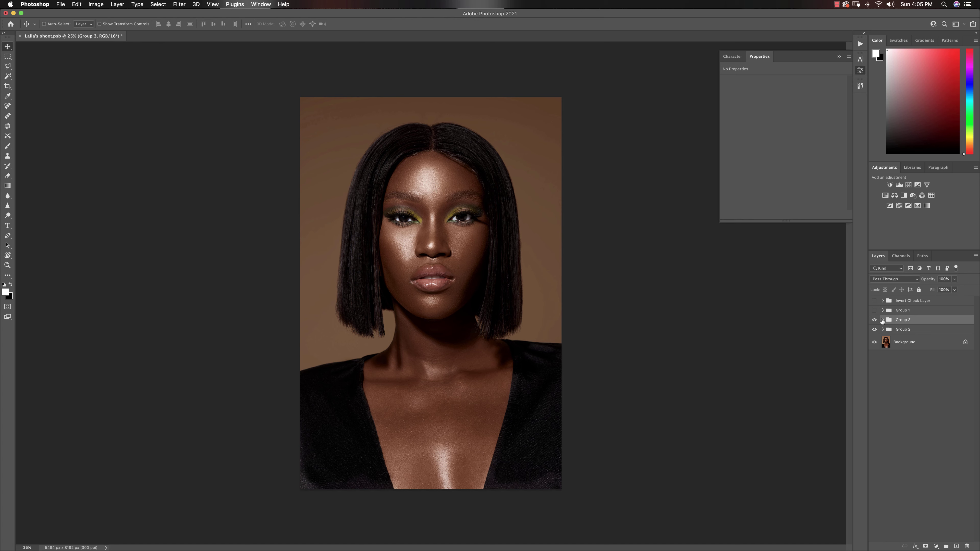
Step: Open the list of recorded retouching actions
left_click(860, 44)
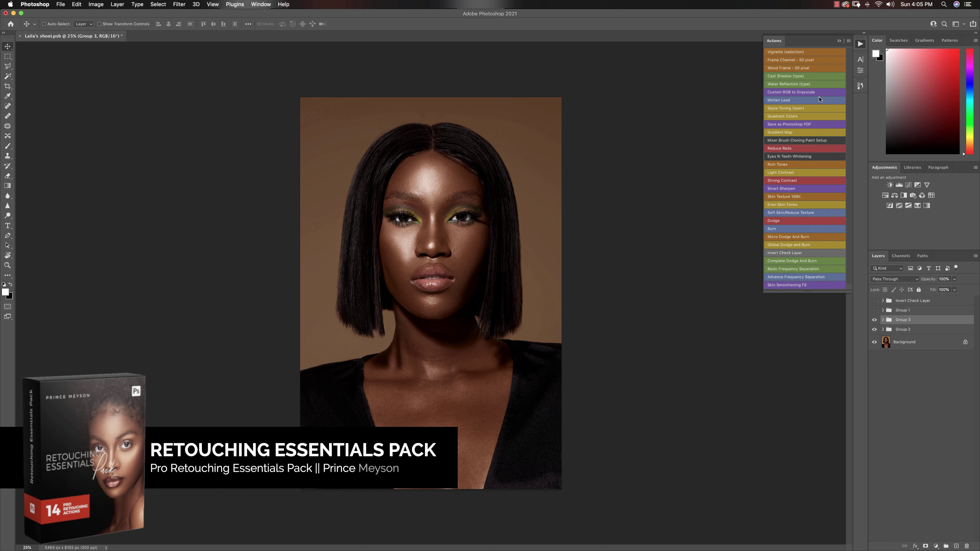